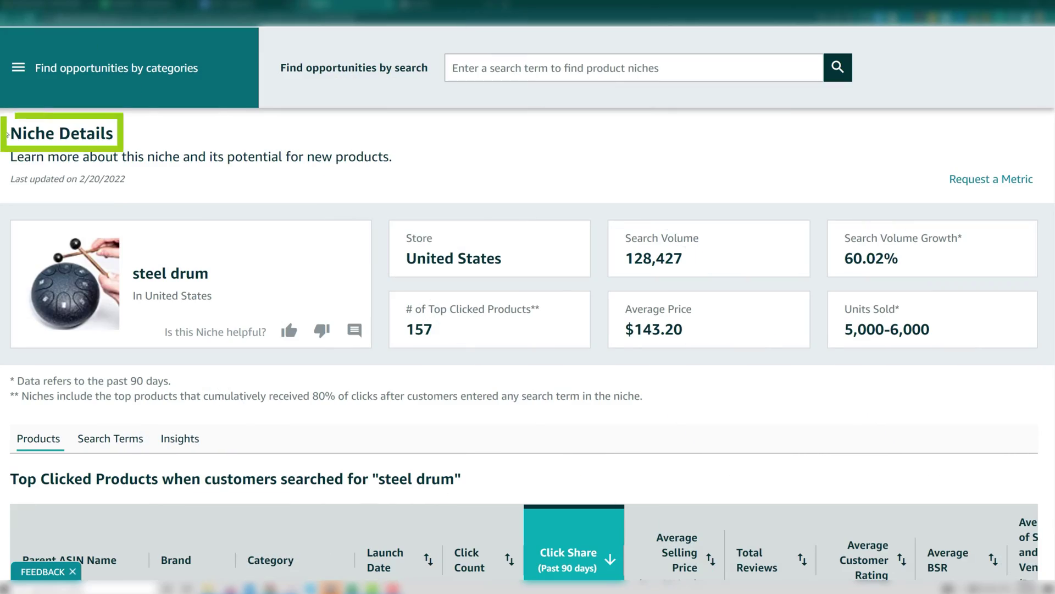
Review the steel drum niche's overview metrics for the past 90 days on the Niche Details page.
drag(7, 133, 144, 134)
click(148, 135)
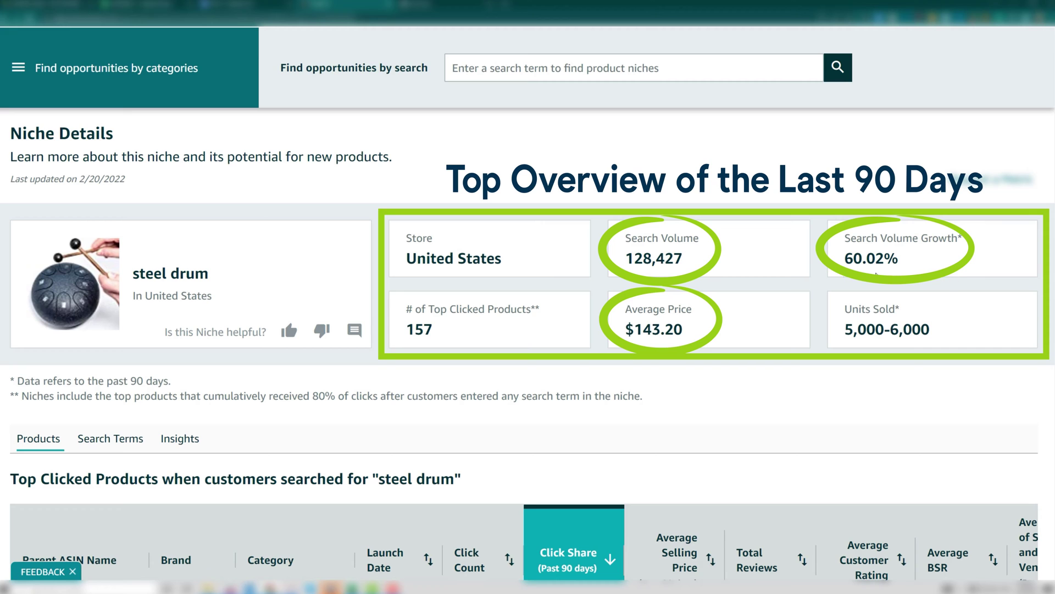
scroll(229, 287, down, 3)
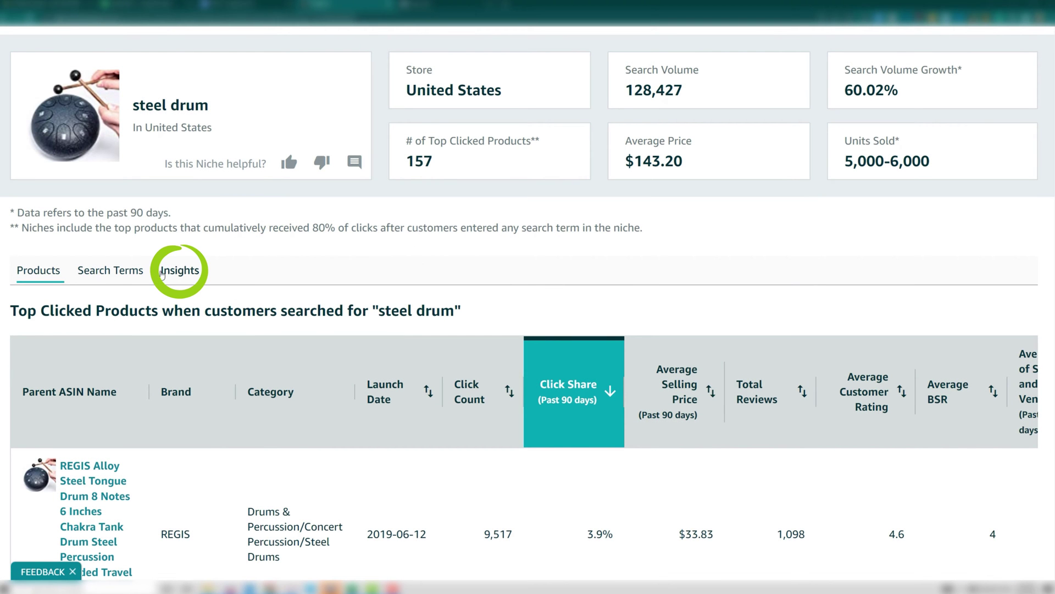
Open the niche's Insights and examine today's customer experience figures, including average out of stock rate and product listing quality.
click(180, 281)
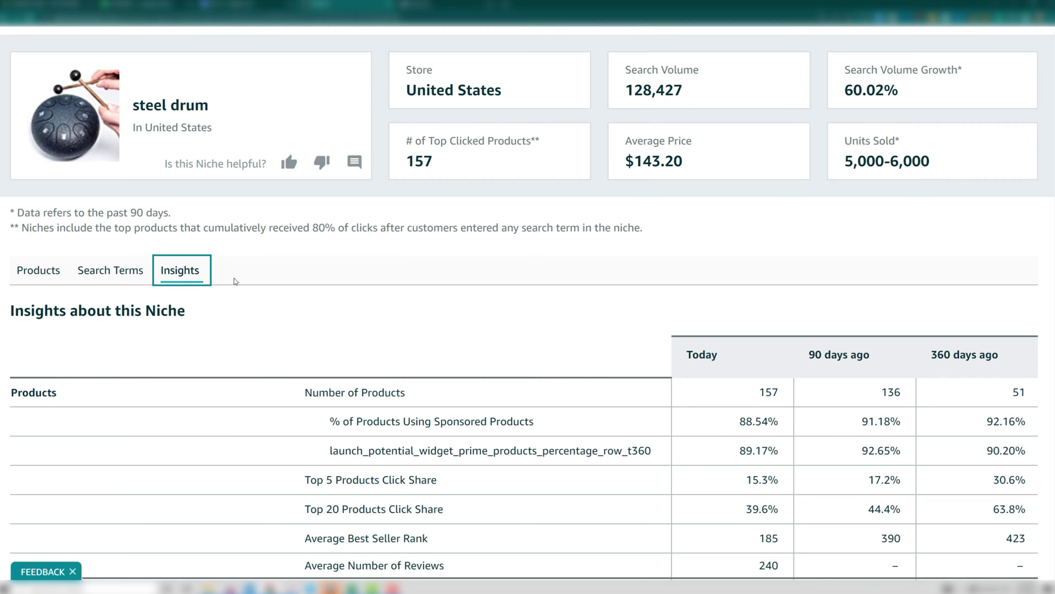
scroll(1052, 279, down, 4)
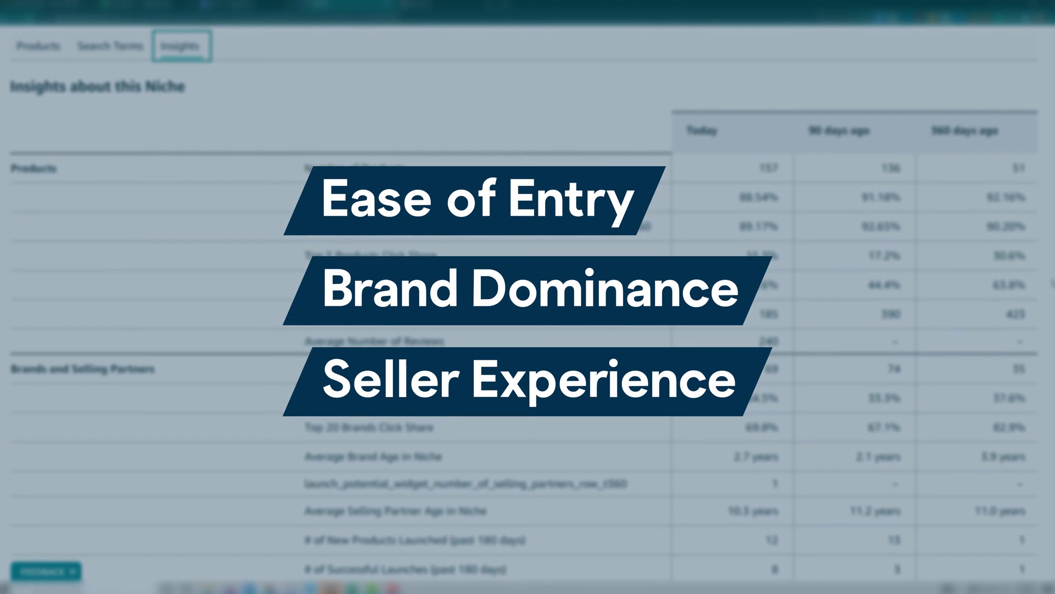
scroll(528, 303, down, 2)
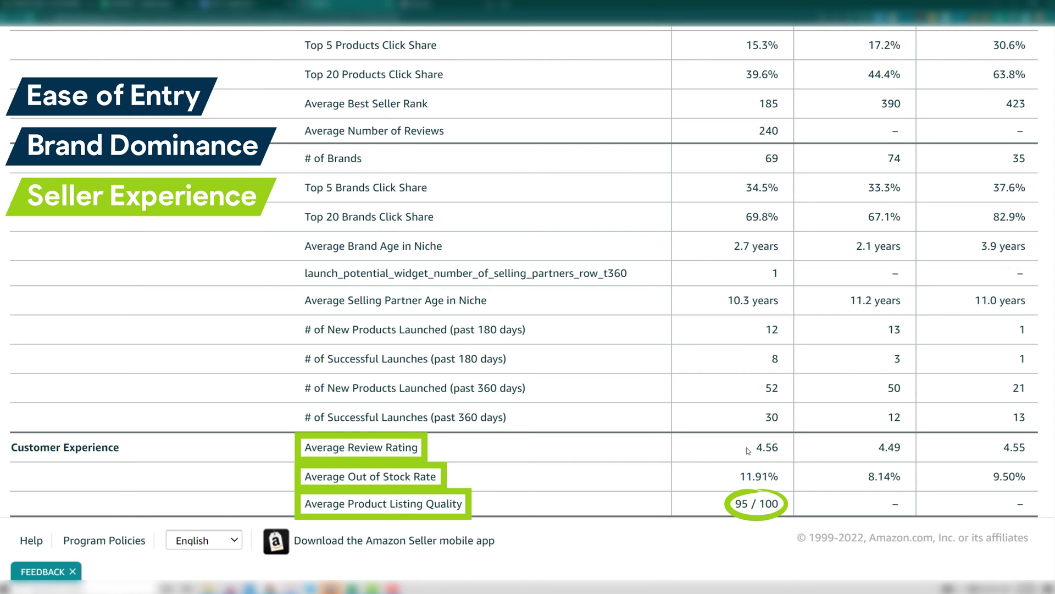
drag(734, 504, 767, 519)
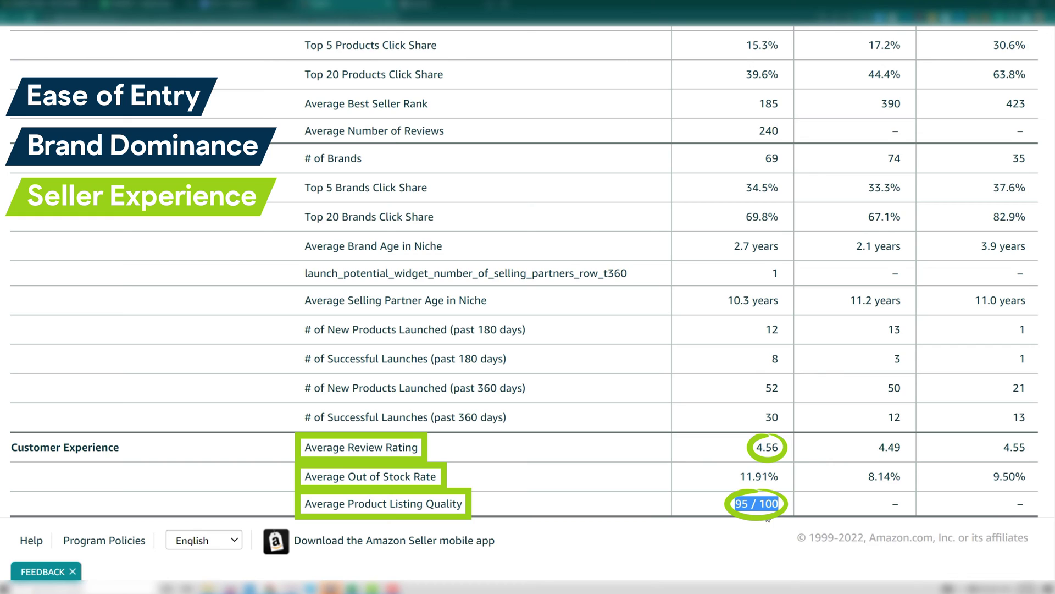
drag(720, 477, 781, 477)
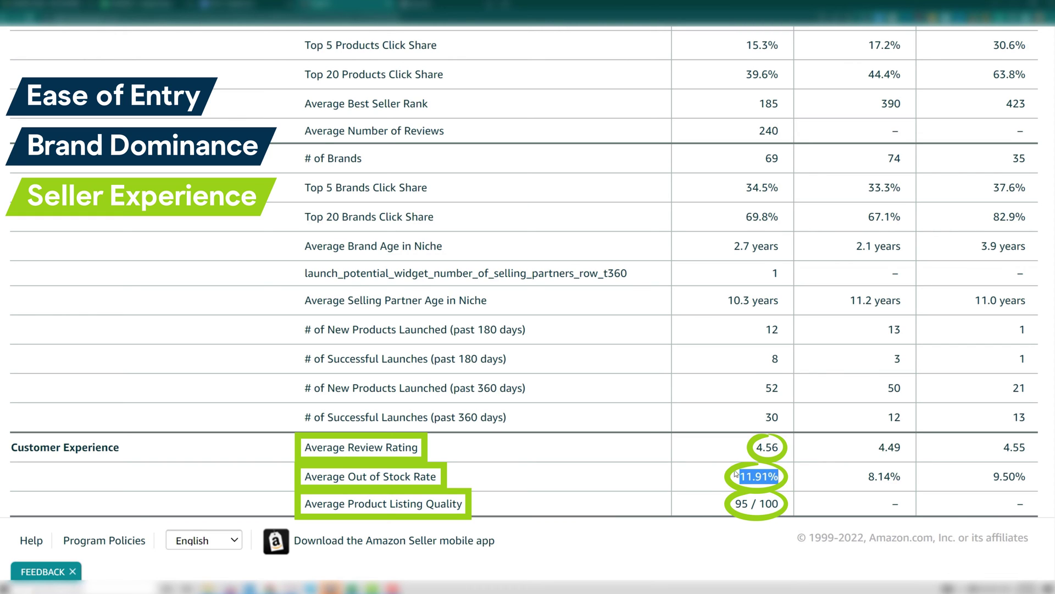
click(709, 525)
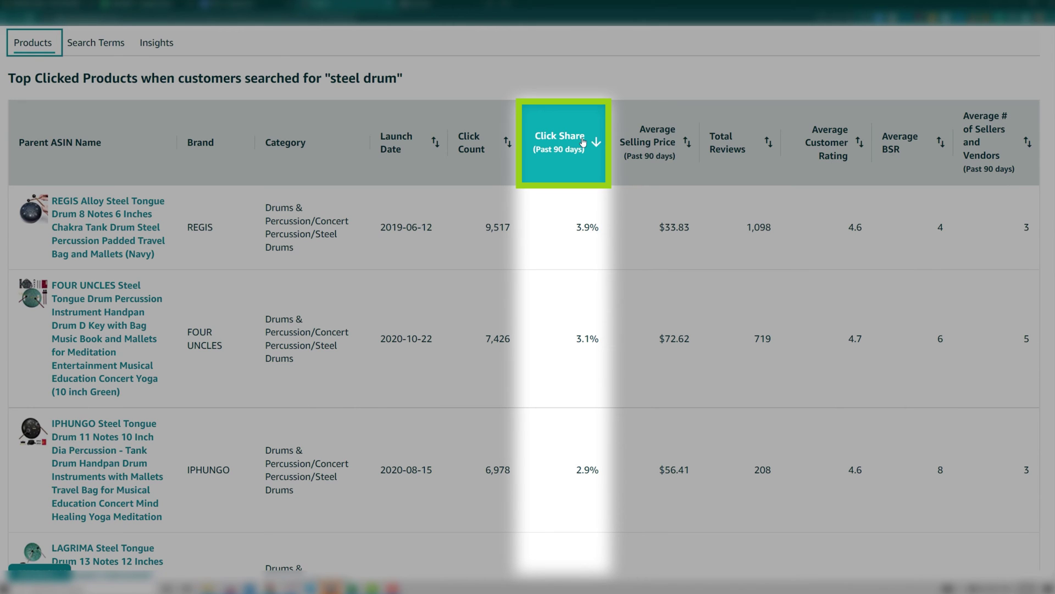
Compare the click shares of the REGIS and FOUR UNCLES drums among the niche's top clicked products.
double_click(587, 227)
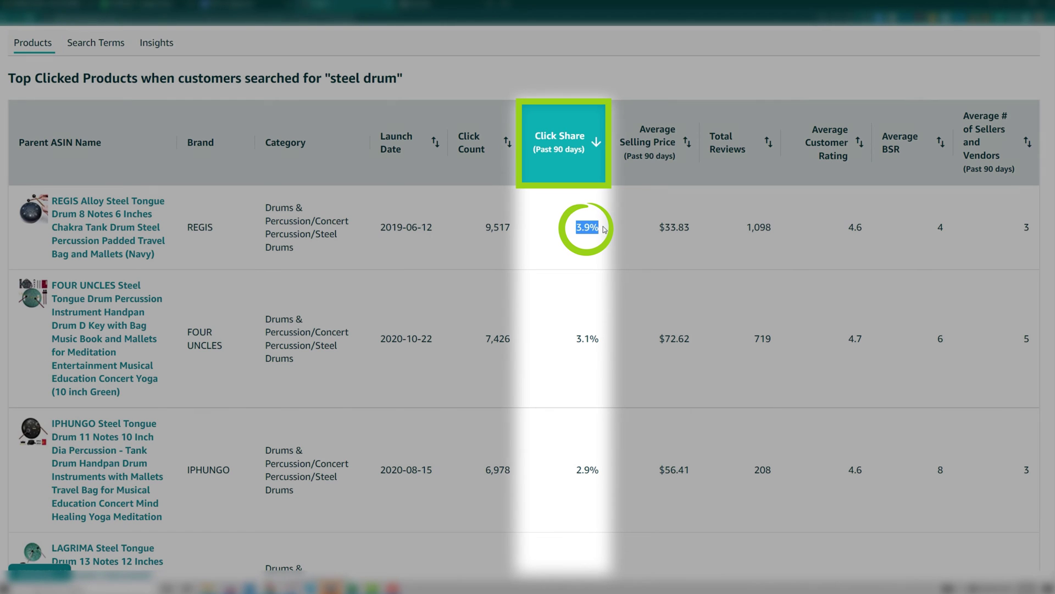
double_click(587, 338)
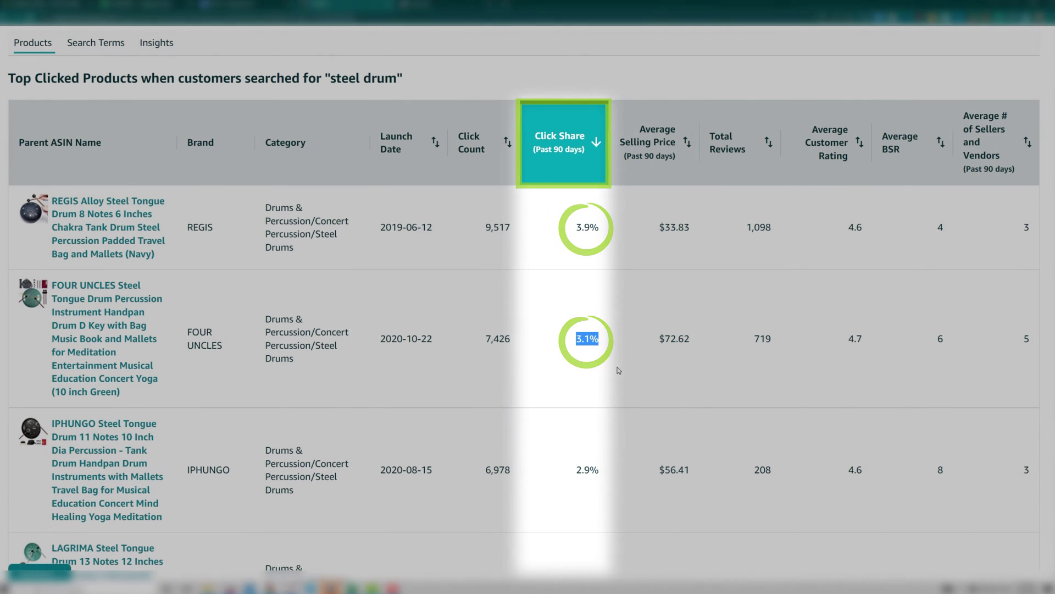
click(612, 363)
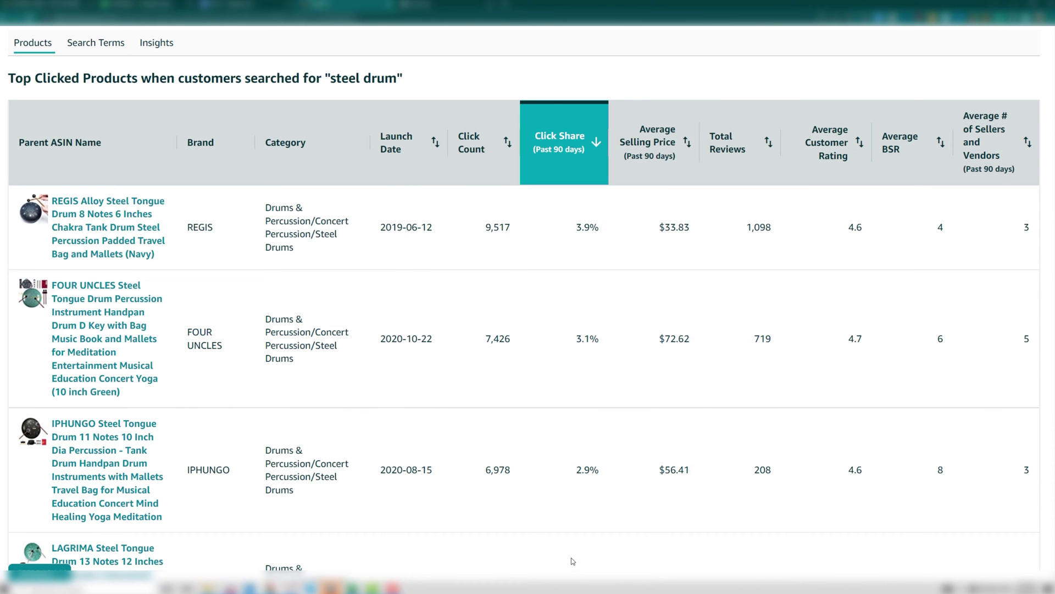
scroll(523, 303, down, 2)
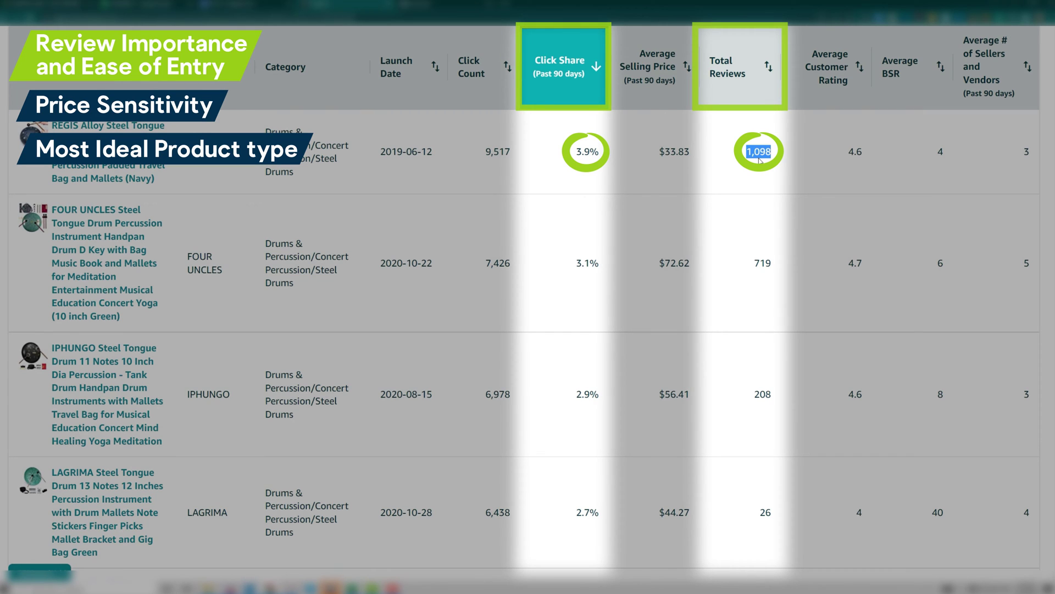
Compare click share against total reviews for the FOUR UNCLES and LAGRIMA drums to judge review importance.
drag(572, 263, 615, 267)
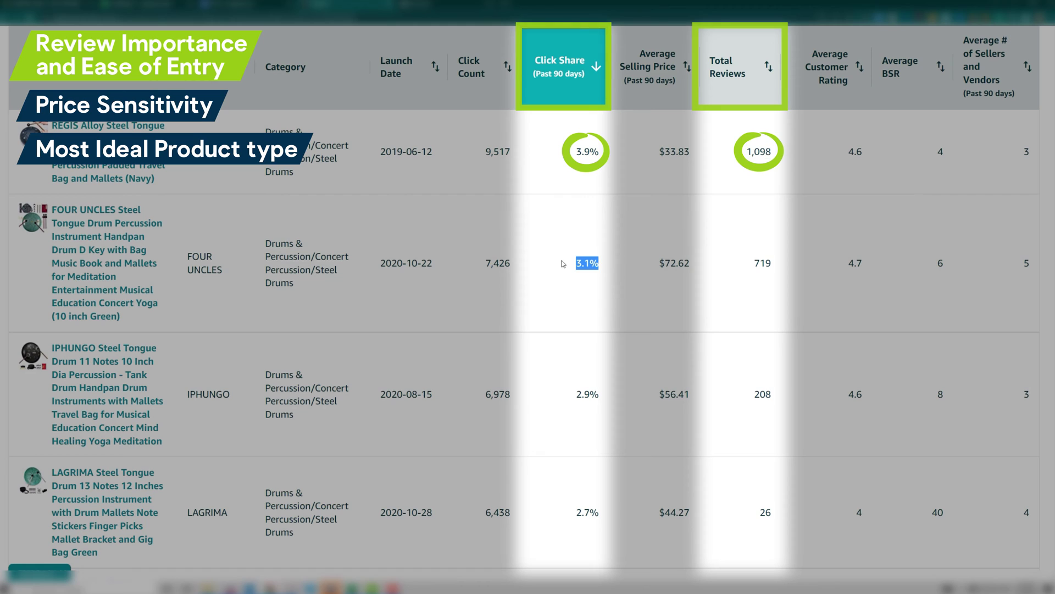
drag(749, 268, 785, 266)
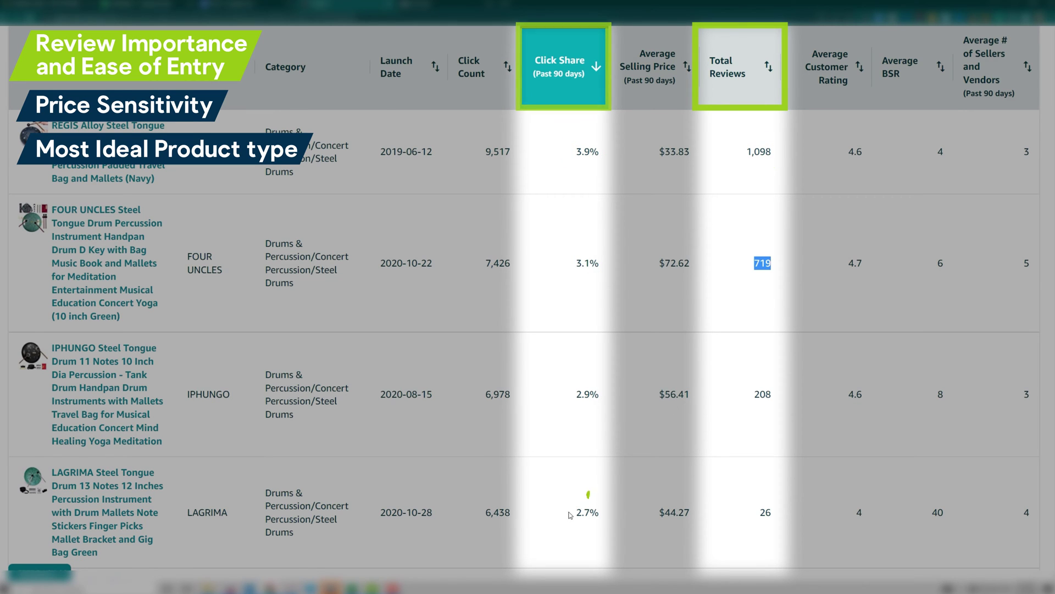
drag(574, 512, 594, 519)
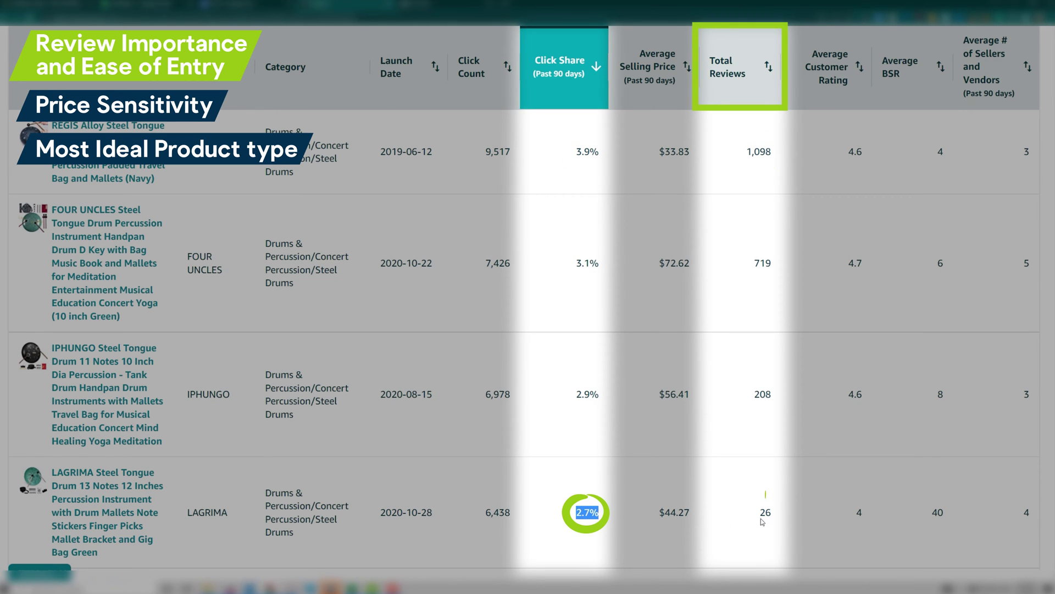
drag(757, 513, 782, 513)
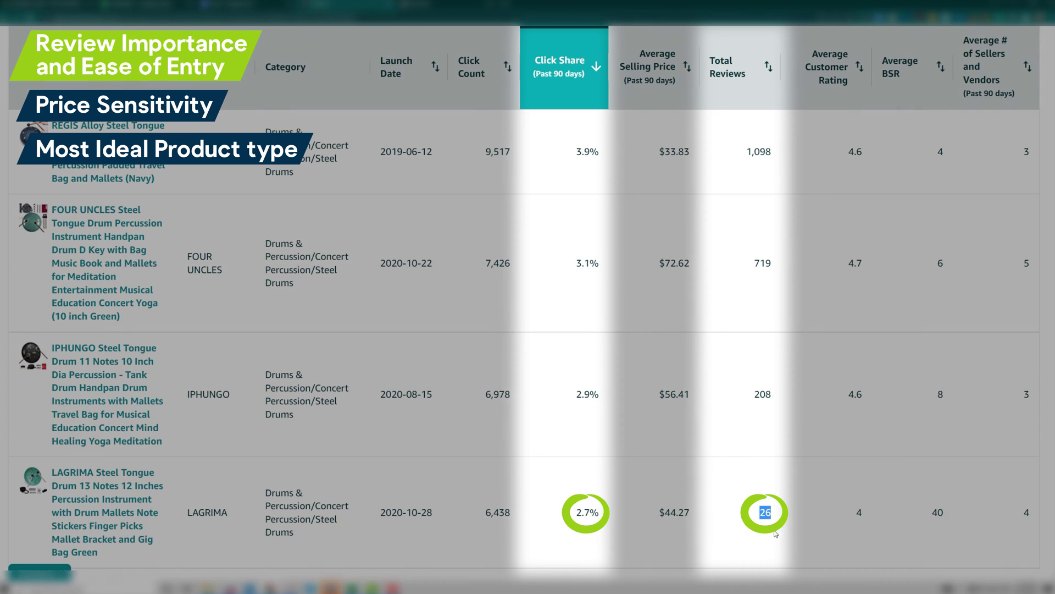
click(781, 527)
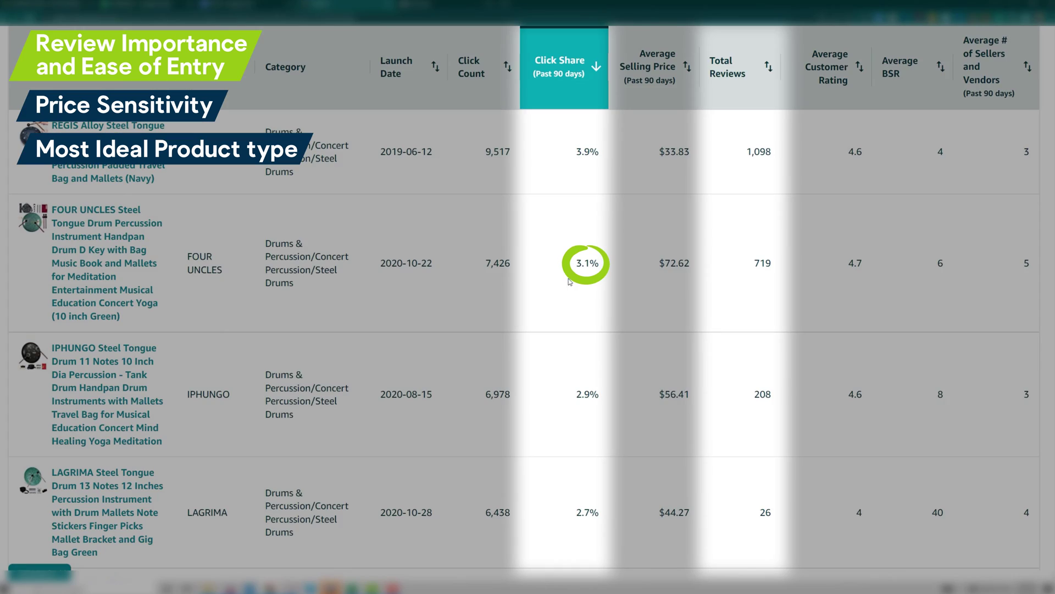
drag(570, 263, 609, 270)
drag(750, 264, 778, 266)
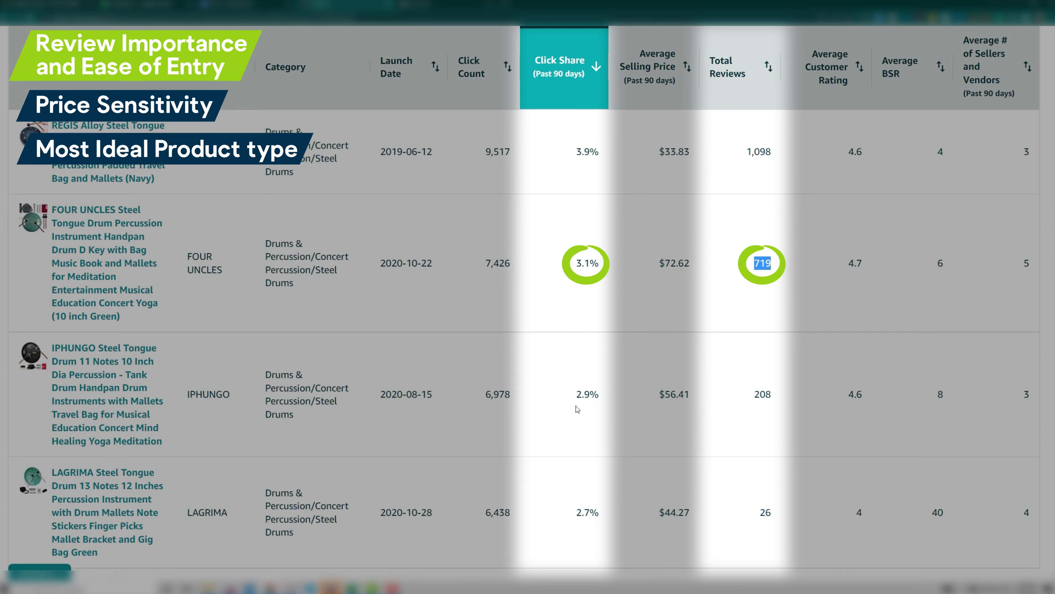
drag(573, 512, 618, 515)
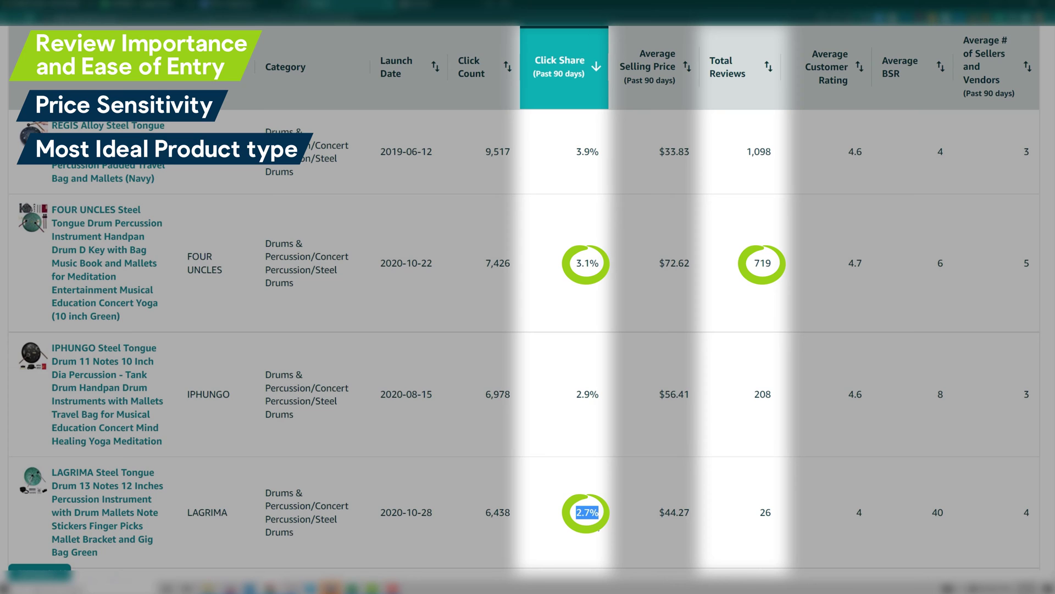
drag(757, 515, 780, 514)
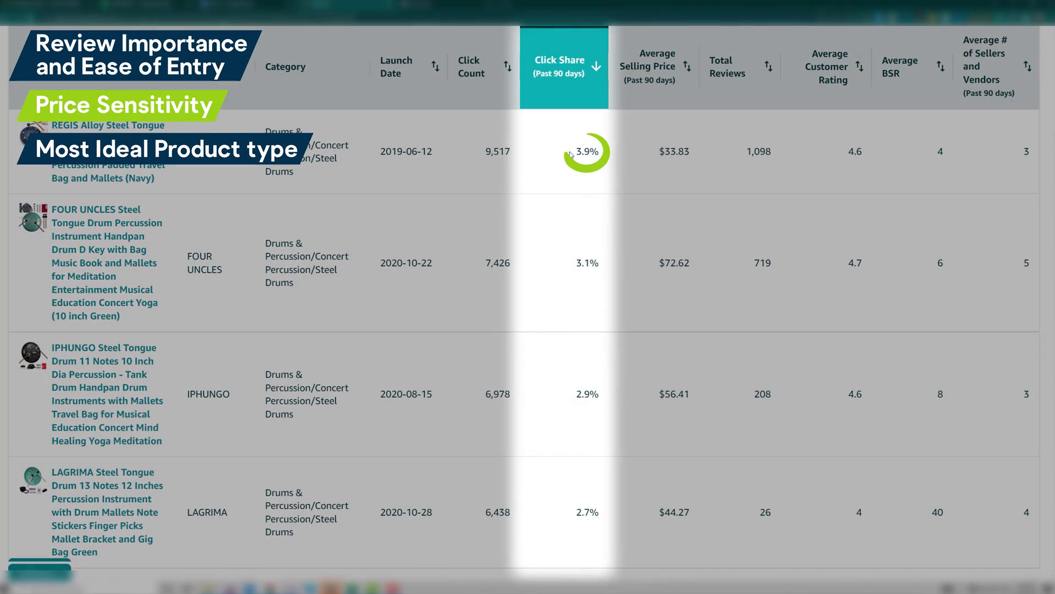
Compare click share with average selling price and product type for the REGIS and FOUR UNCLES drums.
drag(657, 152, 688, 158)
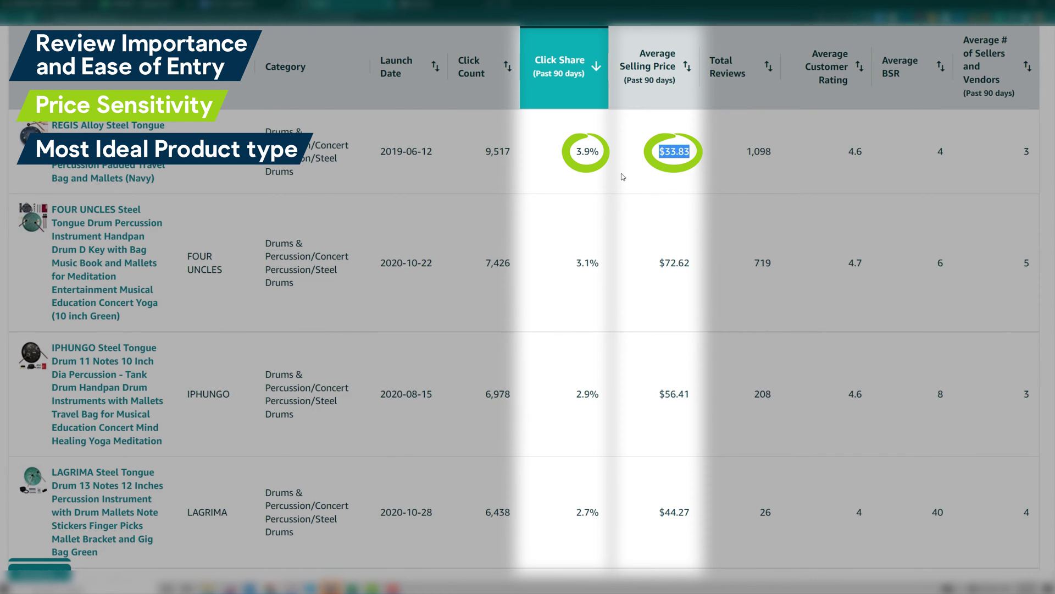
click(576, 152)
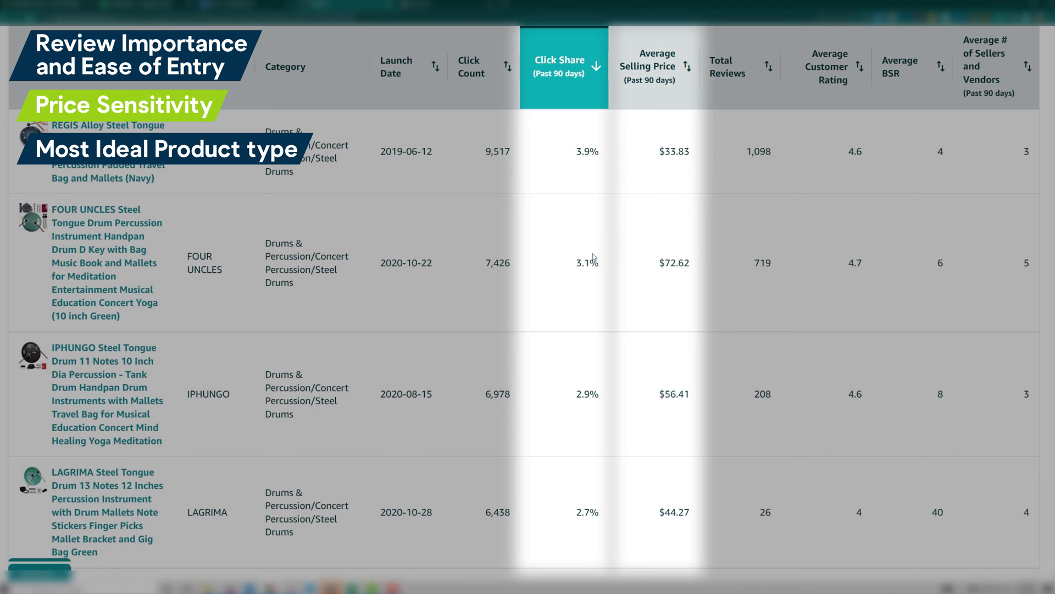
drag(574, 263, 600, 264)
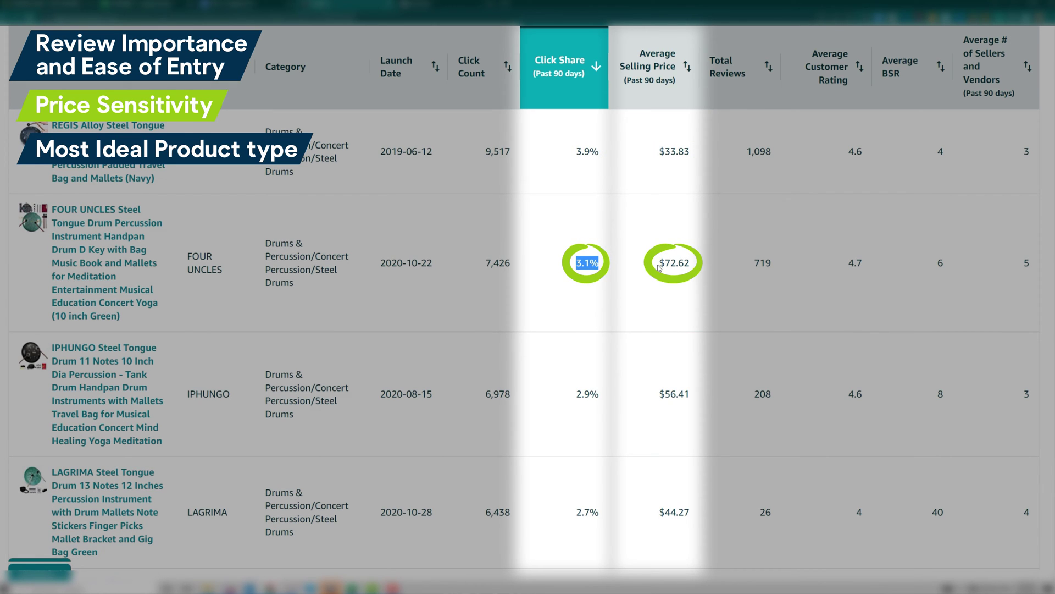
drag(655, 266, 697, 266)
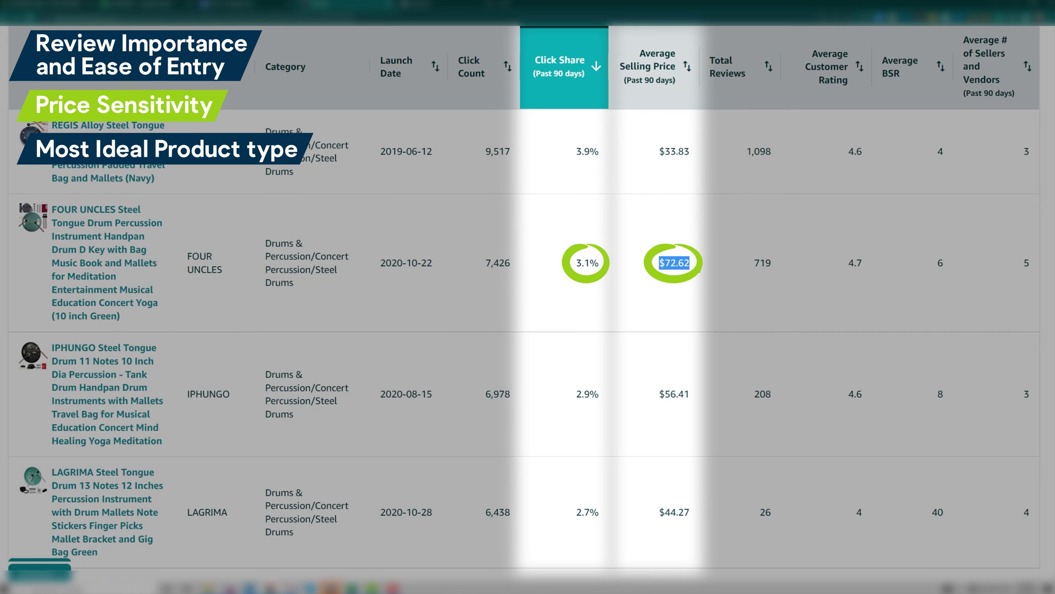
click(682, 282)
mouse_move(573, 153)
mouse_down()
mouse_move(654, 155)
mouse_move(689, 179)
mouse_up()
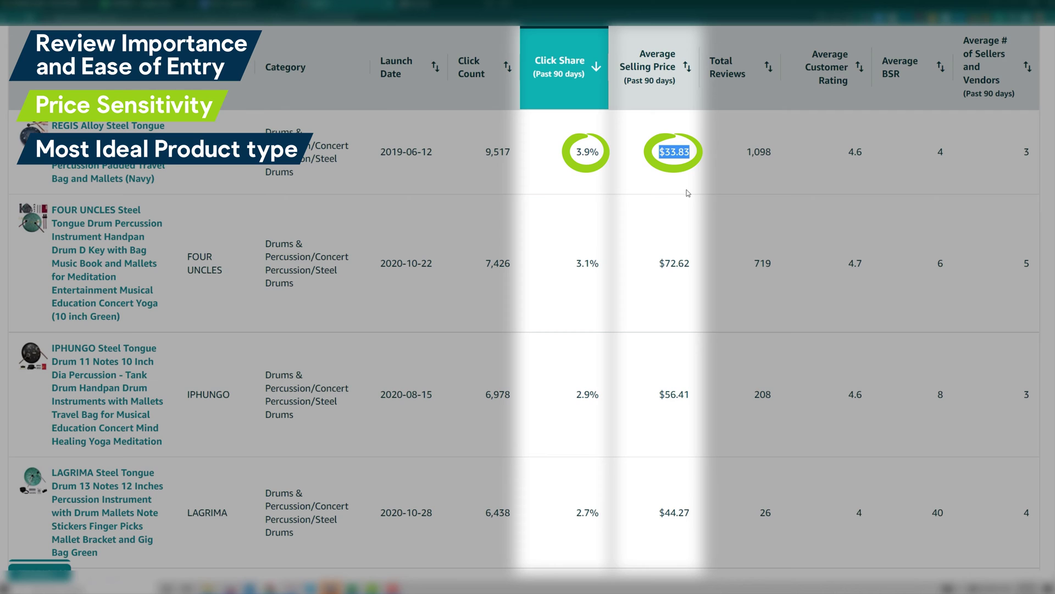
drag(574, 264, 682, 246)
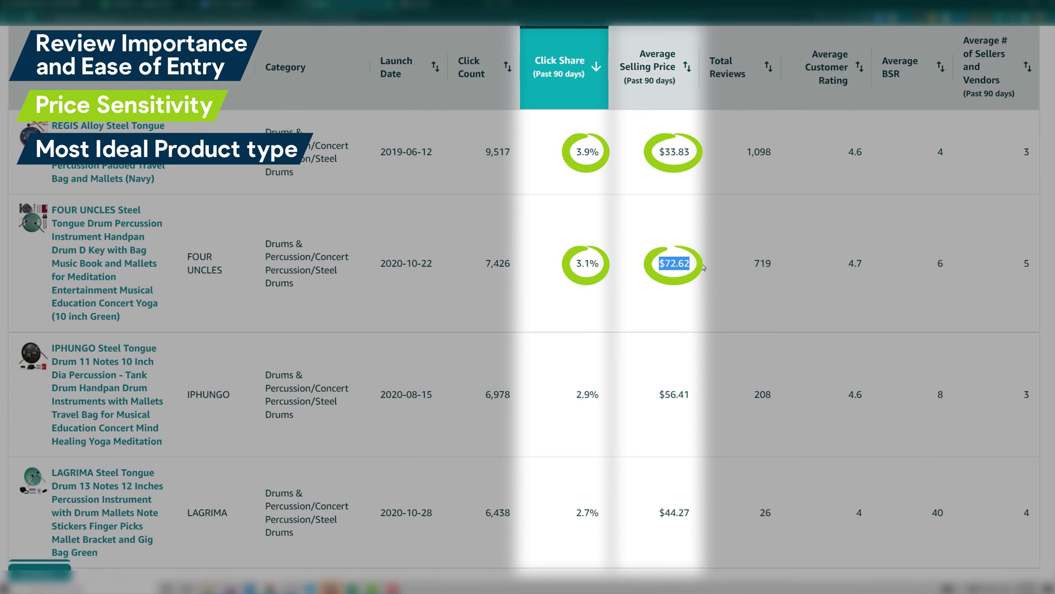
click(698, 281)
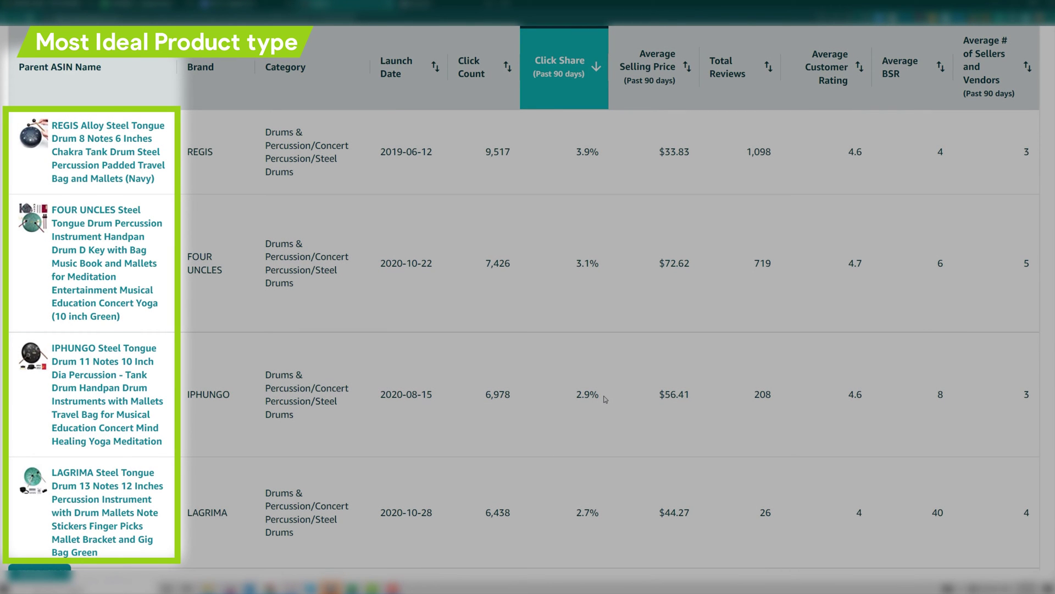
drag(574, 152, 609, 154)
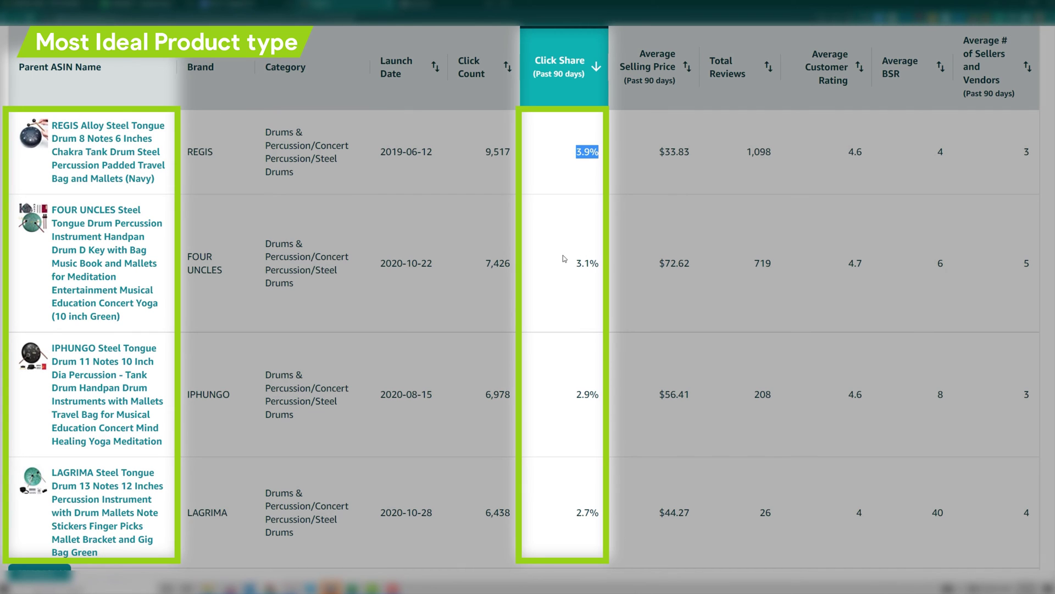
drag(572, 263, 609, 270)
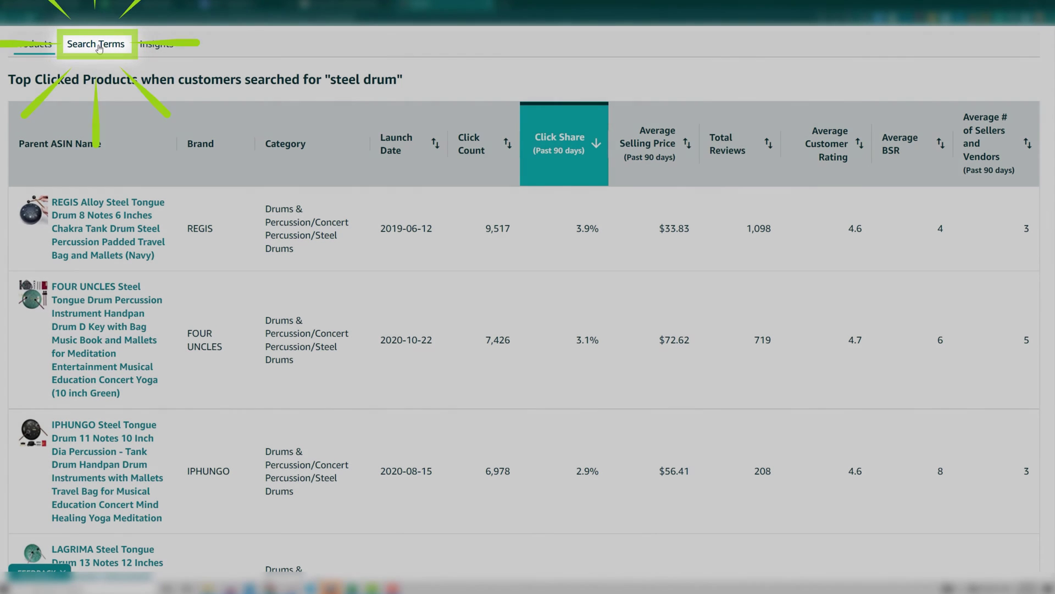
Open the niche's Search Terms and examine search volume and its quarterly and yearly growth, singling out the term "steel drum".
click(97, 48)
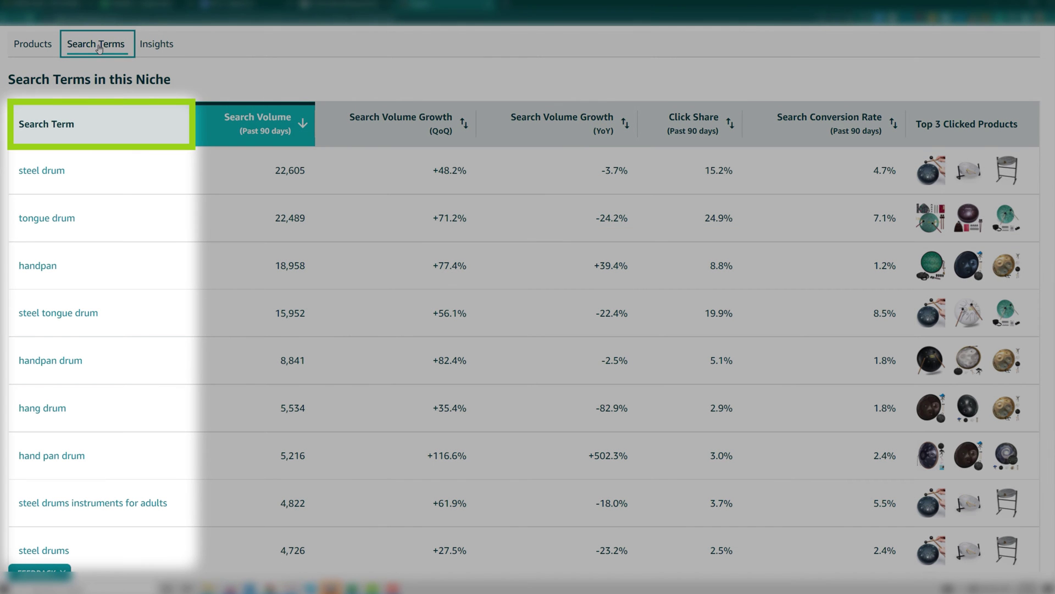
mouse_move(35, 130)
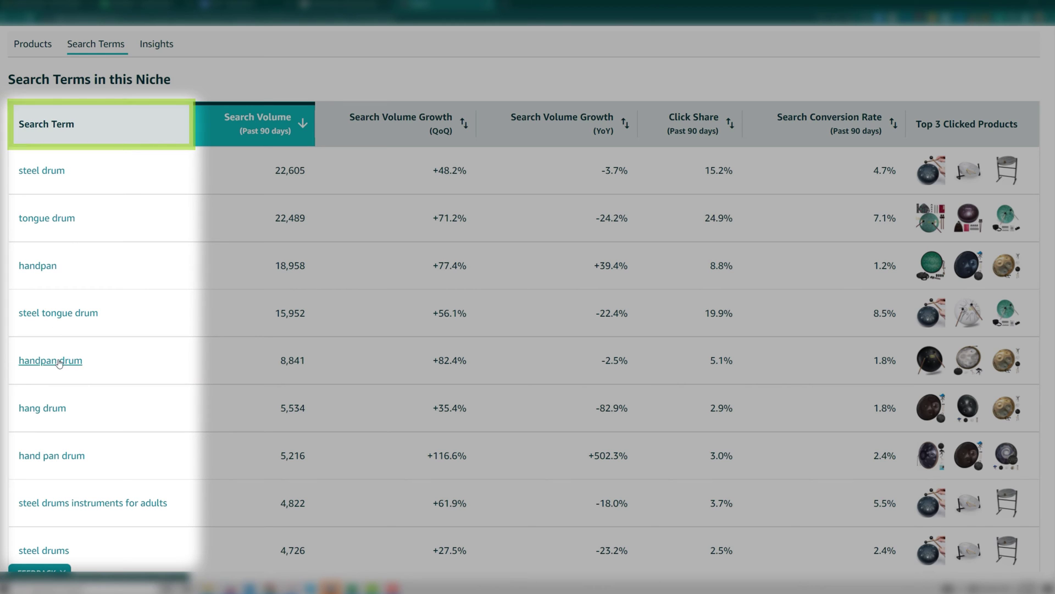
mouse_move(260, 138)
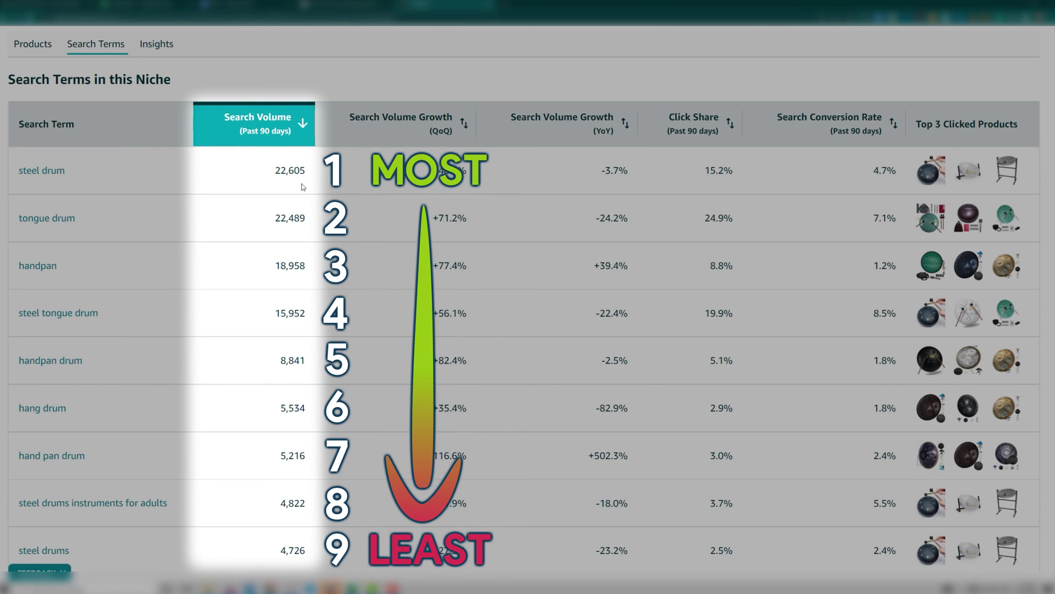
mouse_move(447, 138)
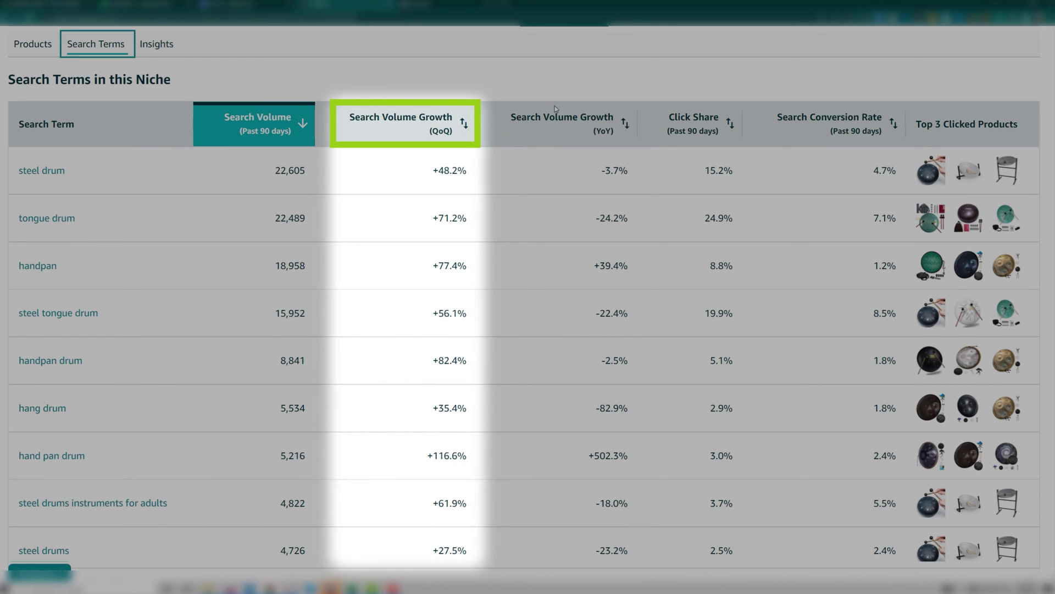
mouse_move(600, 139)
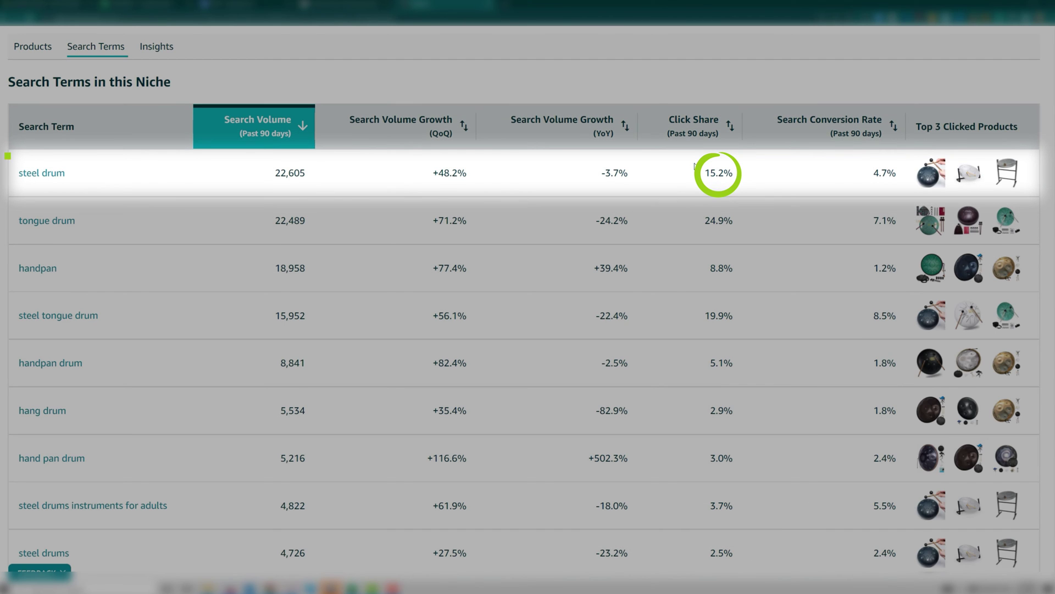
drag(19, 172, 65, 172)
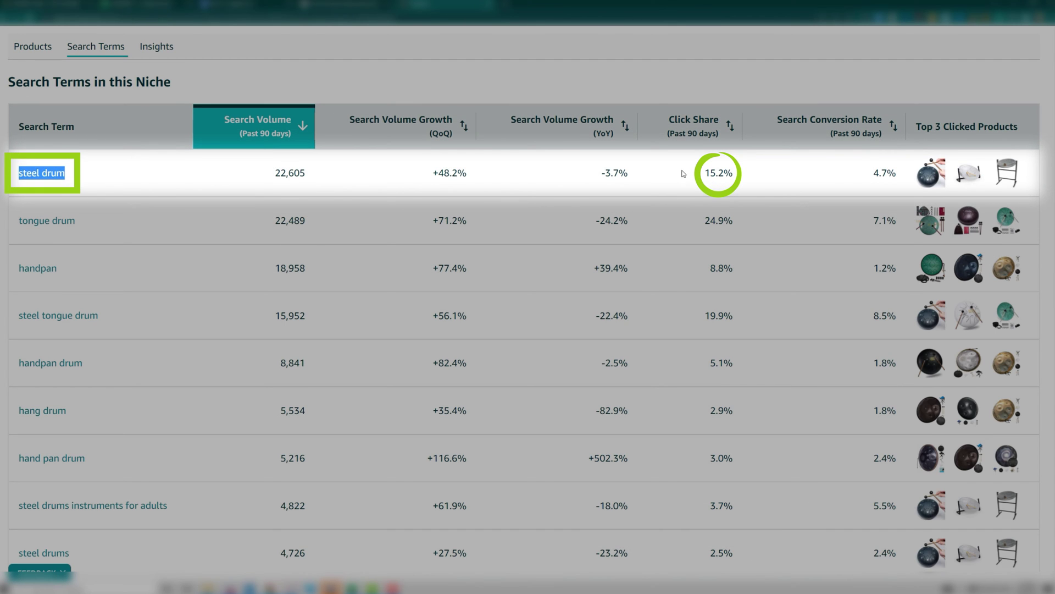
Compare the click shares of the search terms "steel drum" and "tongue drum".
drag(683, 173, 755, 176)
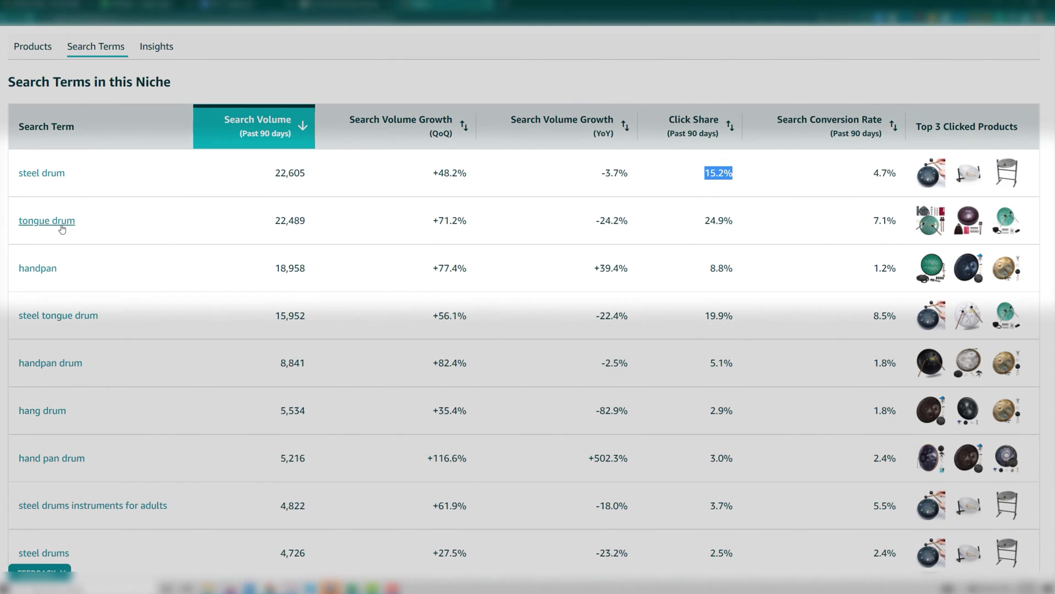
click(15, 222)
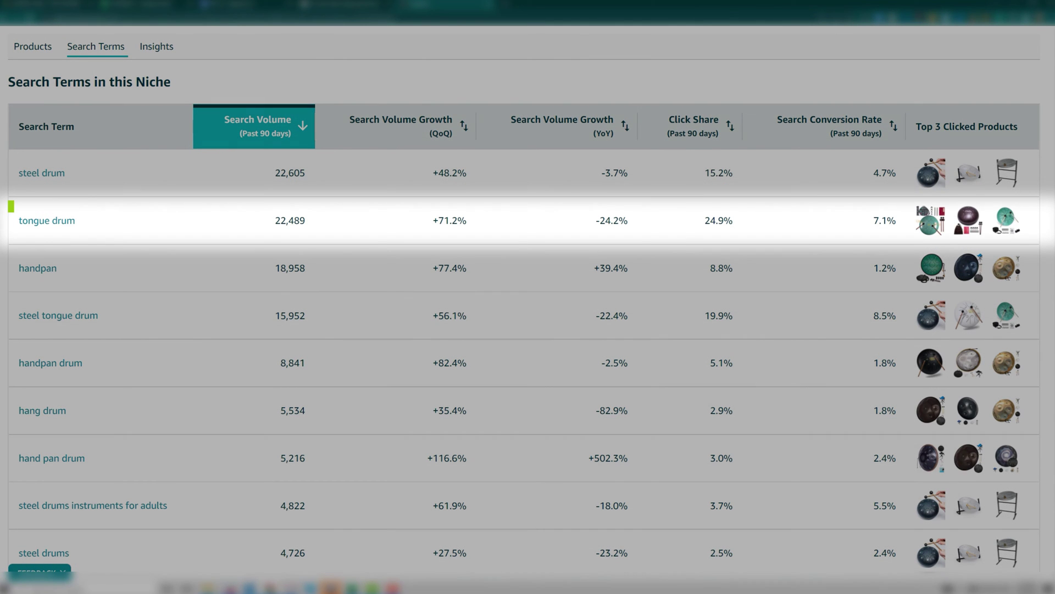
drag(15, 223, 117, 222)
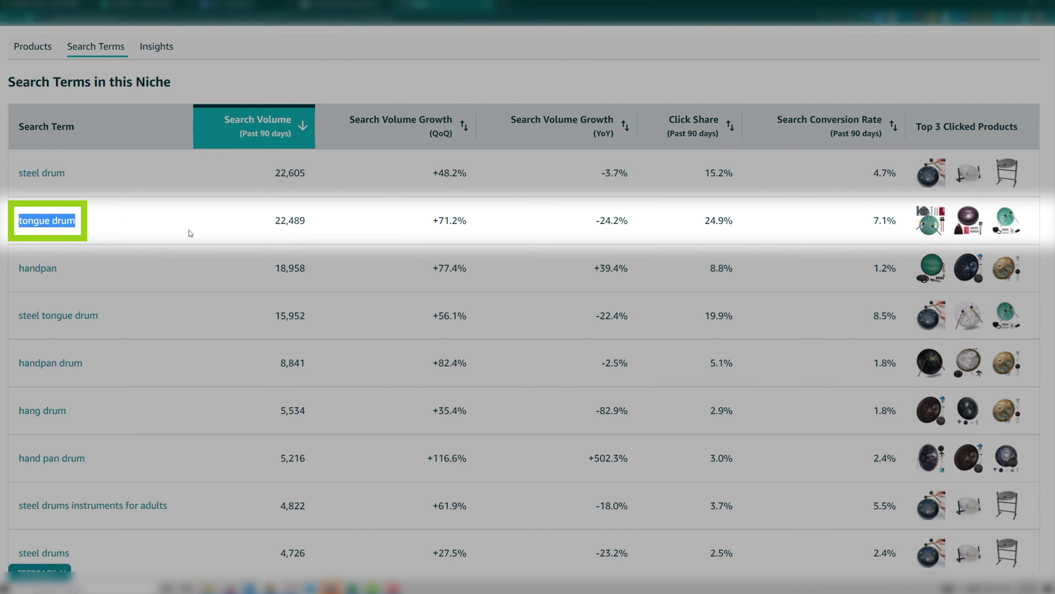
drag(703, 220, 742, 220)
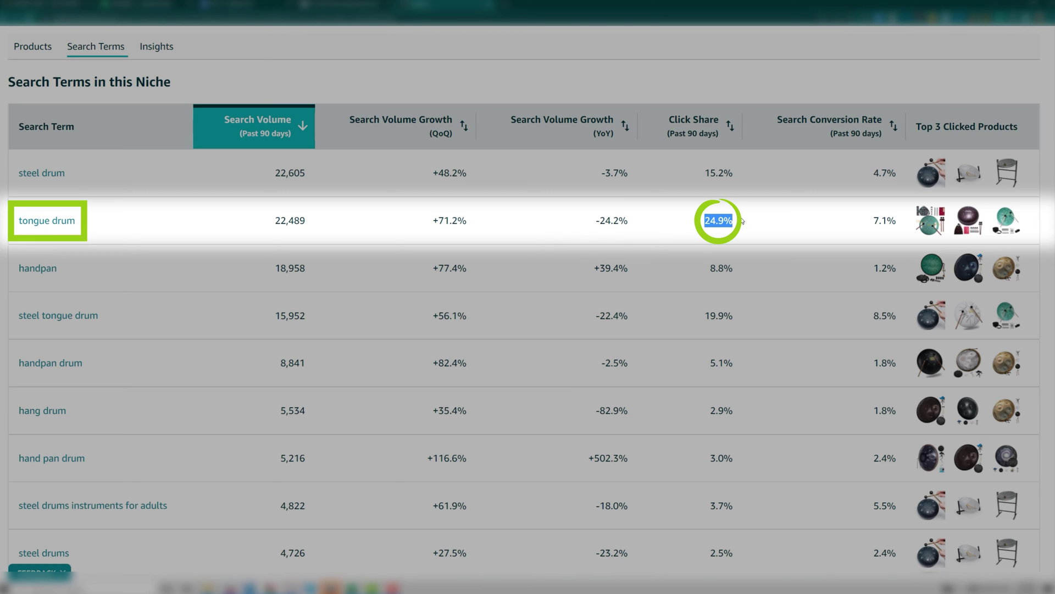
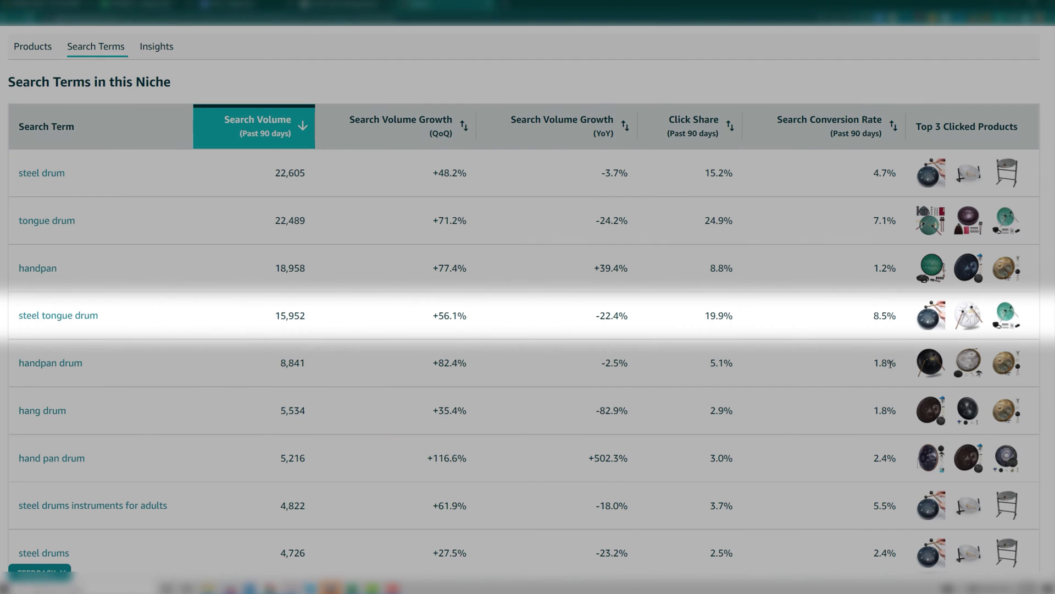
Single out the search term "steel tongue drum" and review its search volume, conversion rate and top 3 clicked products.
drag(18, 315, 91, 330)
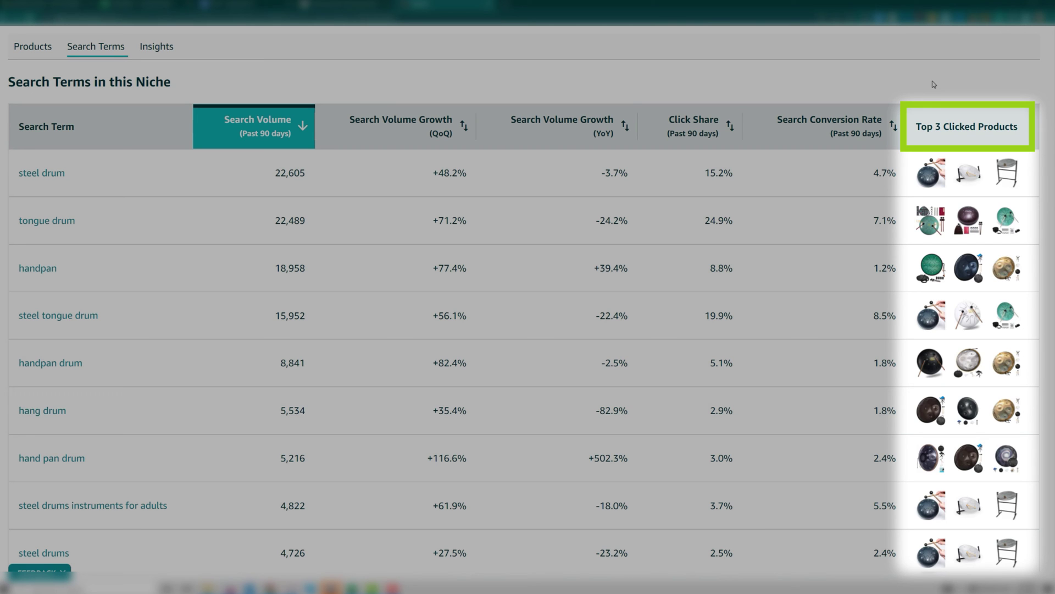
drag(15, 319, 100, 328)
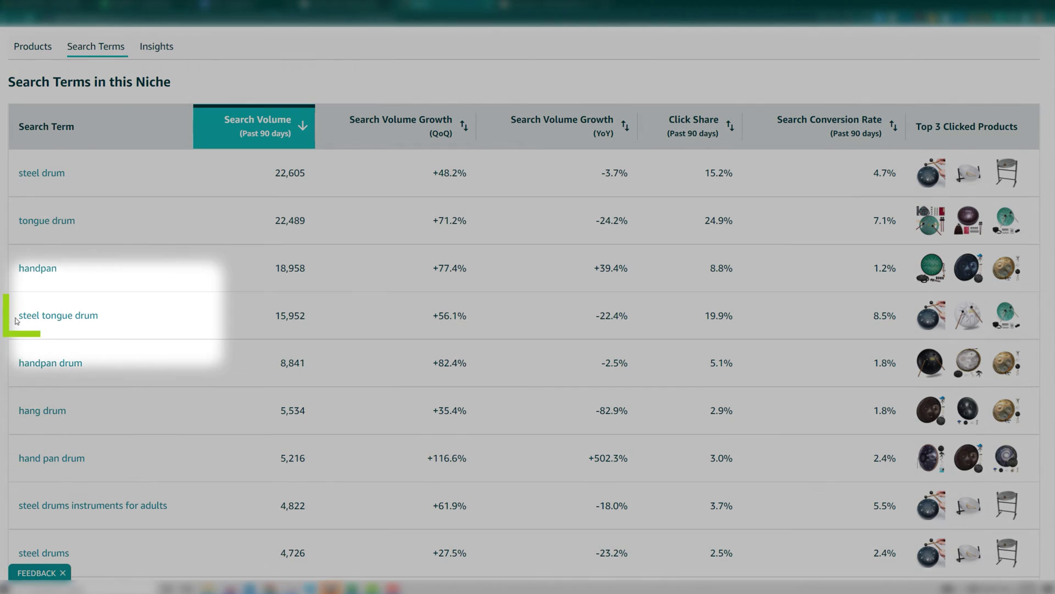
drag(20, 316, 99, 315)
click(146, 321)
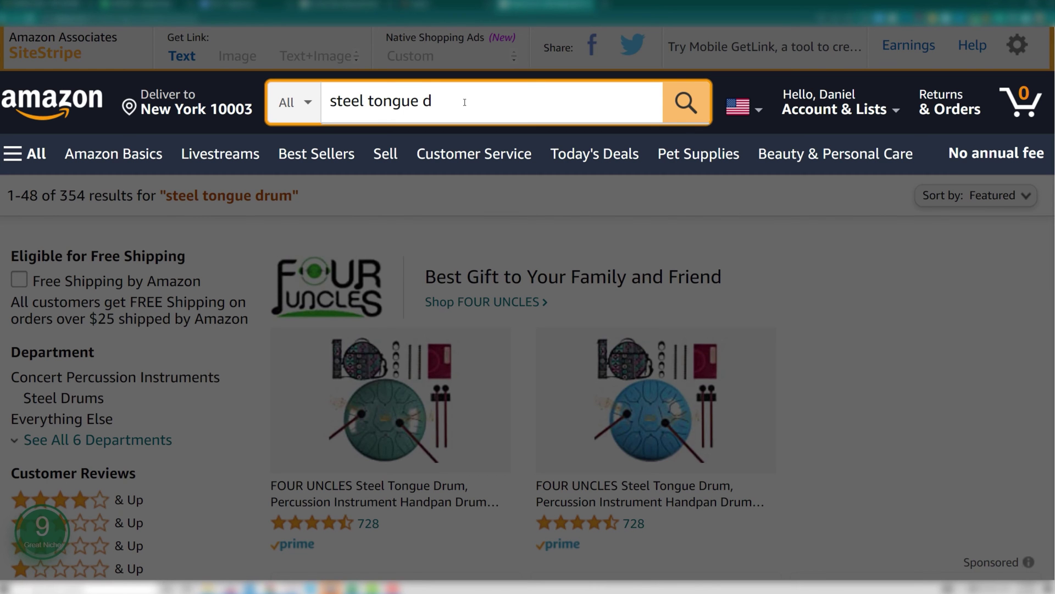
Search Amazon for "steel tongue drum" and examine the review rating and monthly sales of the green LEKATO drum among the results.
click(686, 105)
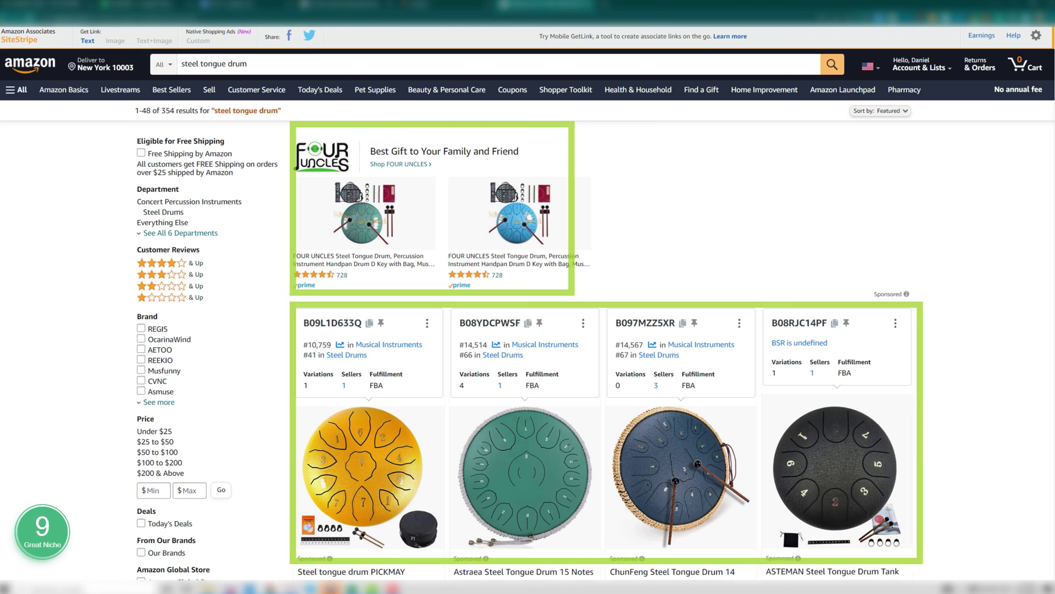
scroll(528, 330, down, 5)
scroll(602, 302, down, 6)
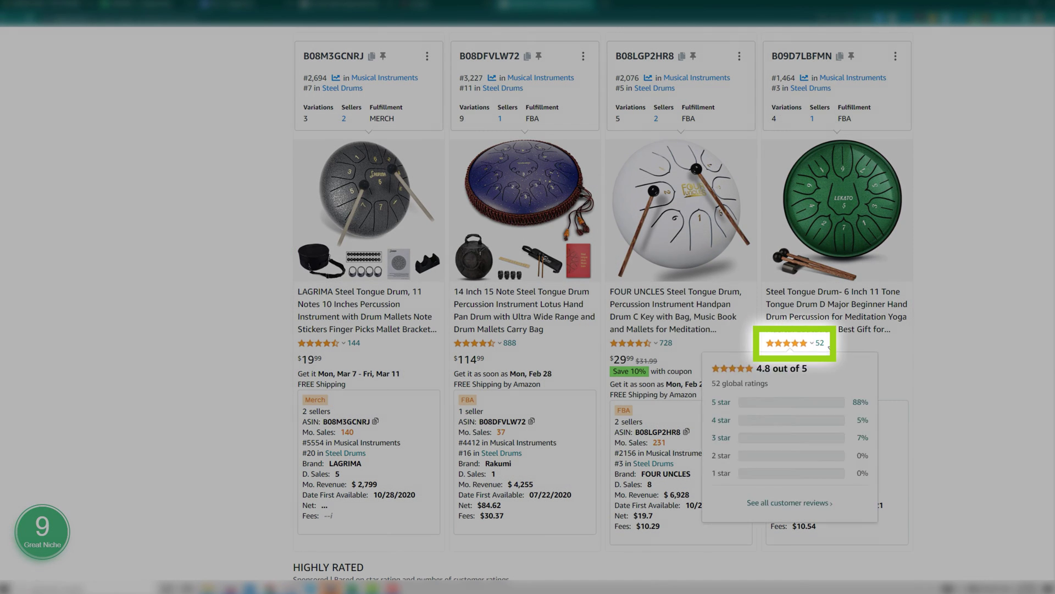
mouse_move(815, 438)
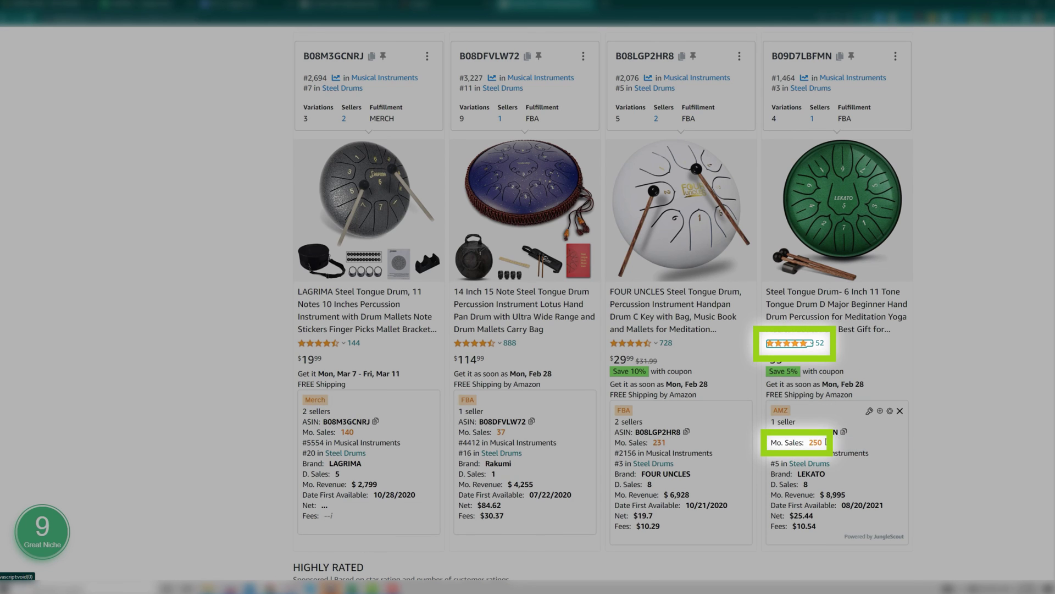